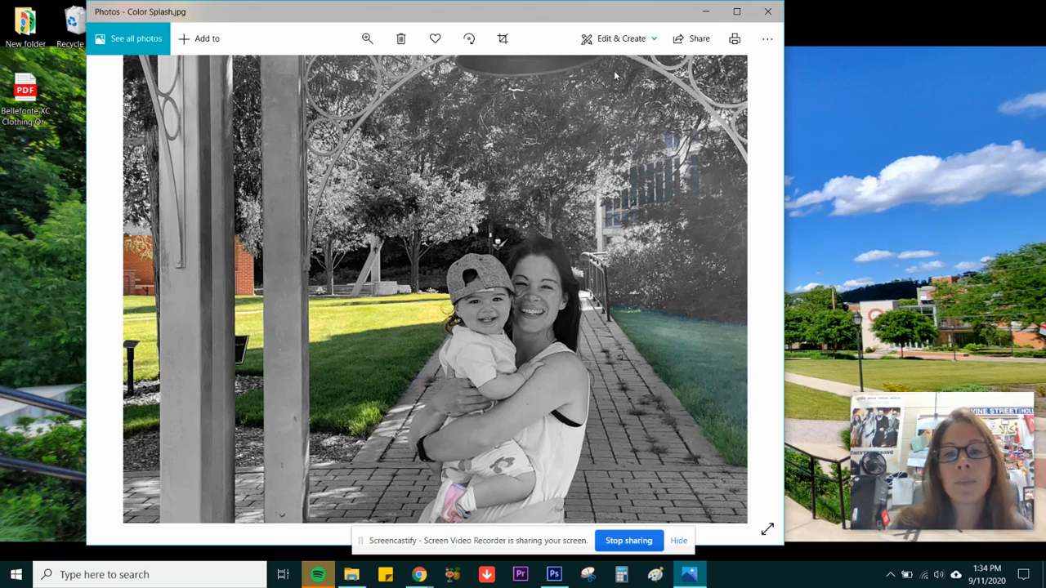
Switch to Photoshop and open the photo IMG_6280 from the People folder
left_click(704, 13)
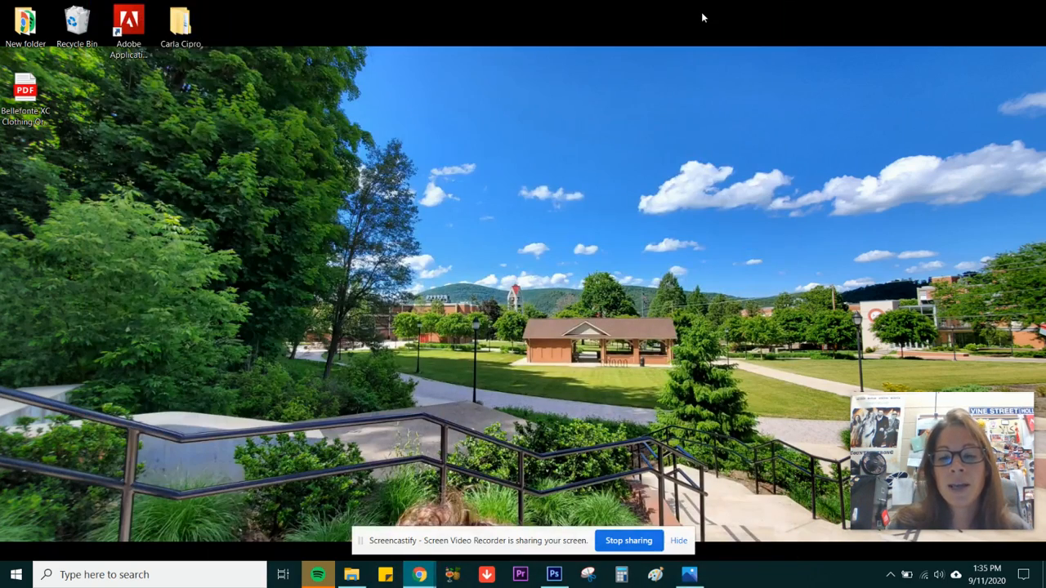
left_click(555, 577)
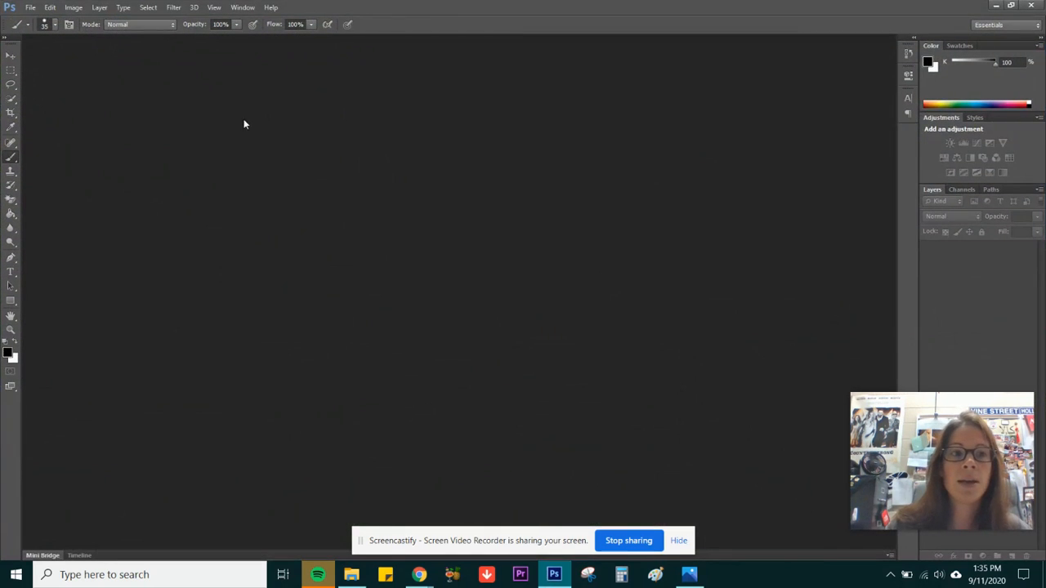
left_click(30, 9)
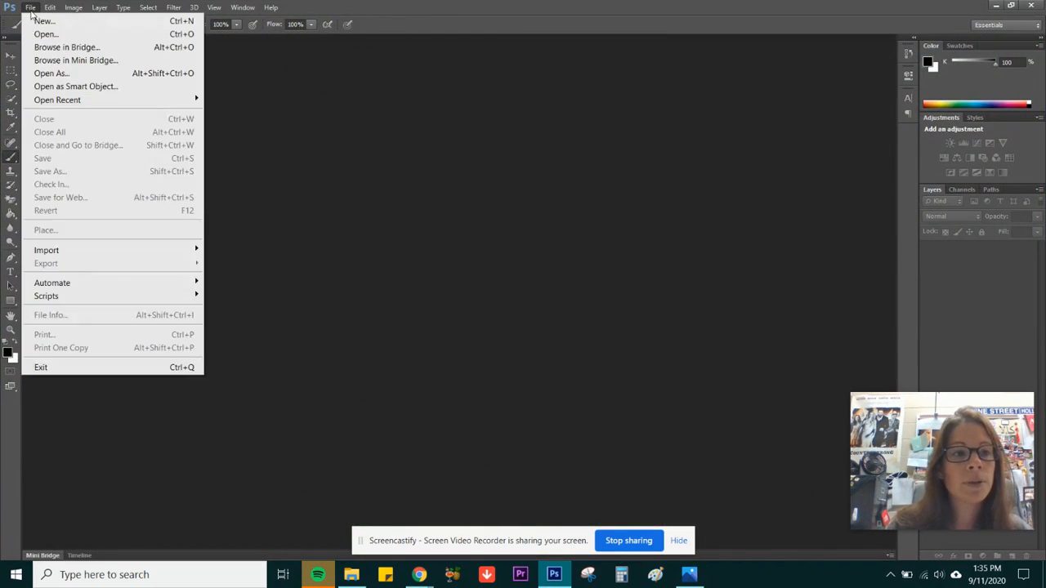
left_click(70, 33)
left_click_drag(730, 215, 732, 304)
left_click(436, 392)
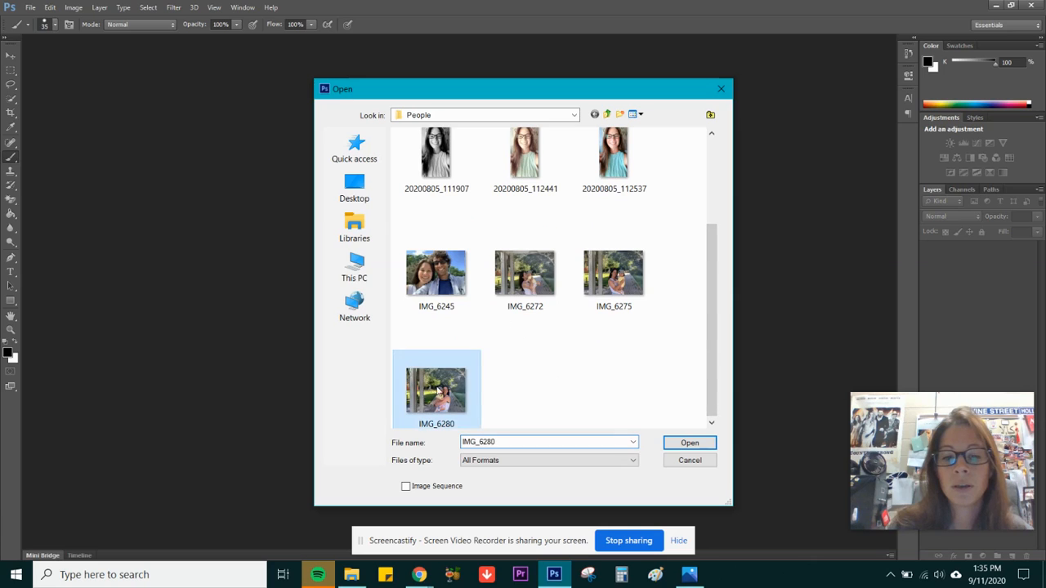
left_click(689, 443)
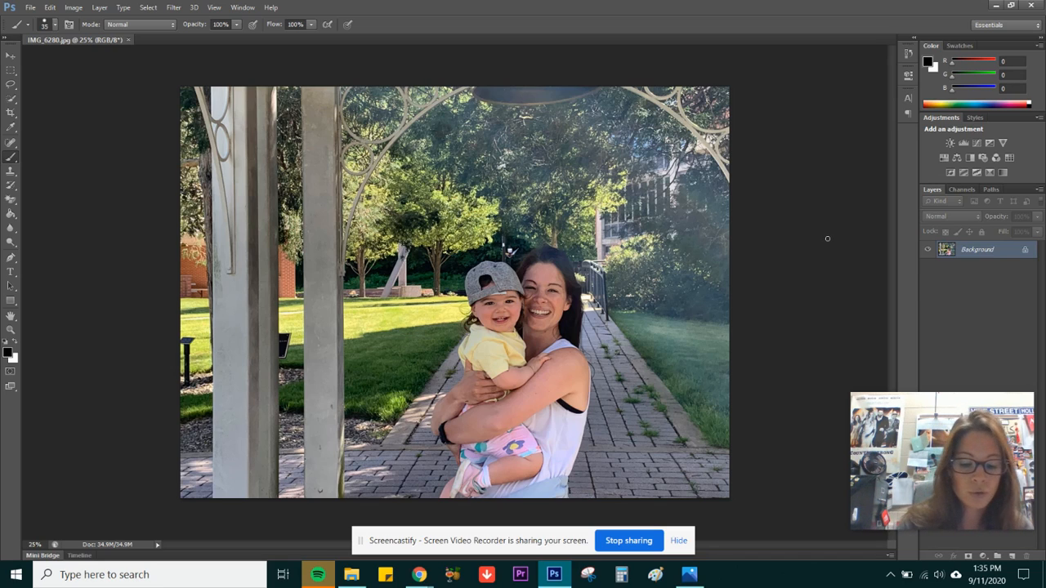
Duplicate the background layer and convert the copy with a Black & White adjustment using the Default preset
key("ctrl+j")
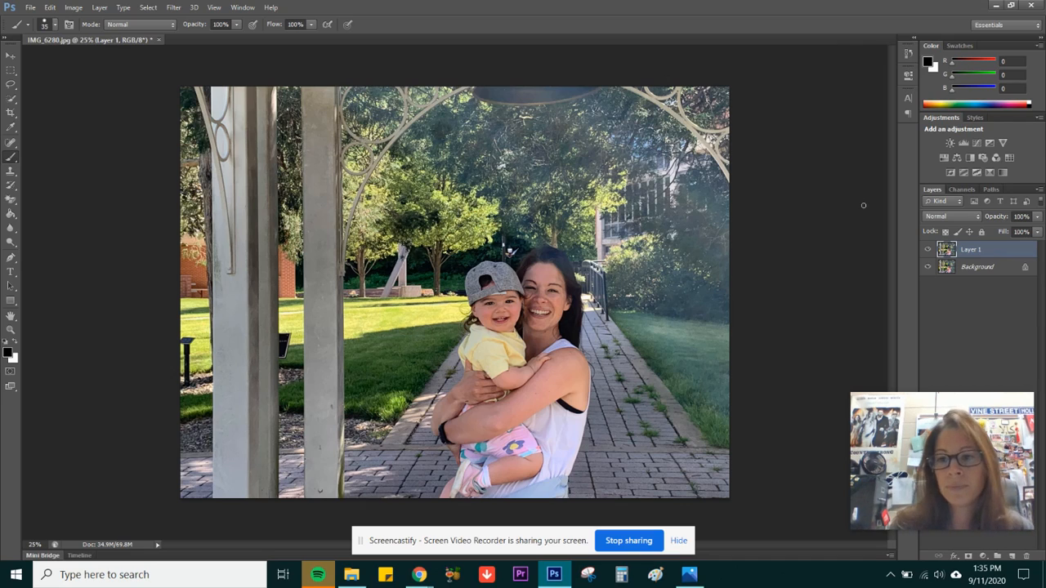
left_click(77, 10)
mouse_move(97, 41)
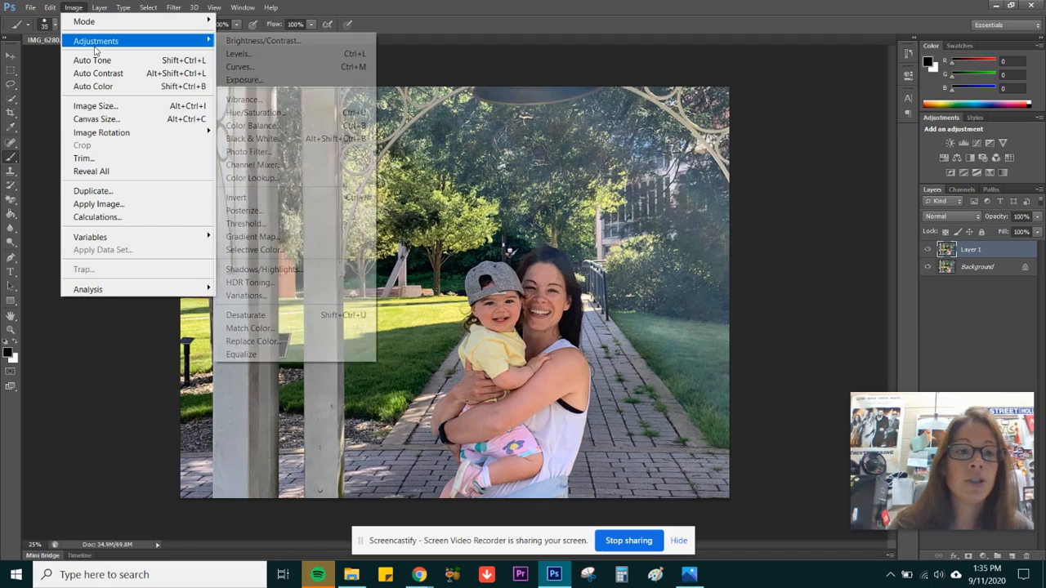
left_click(253, 139)
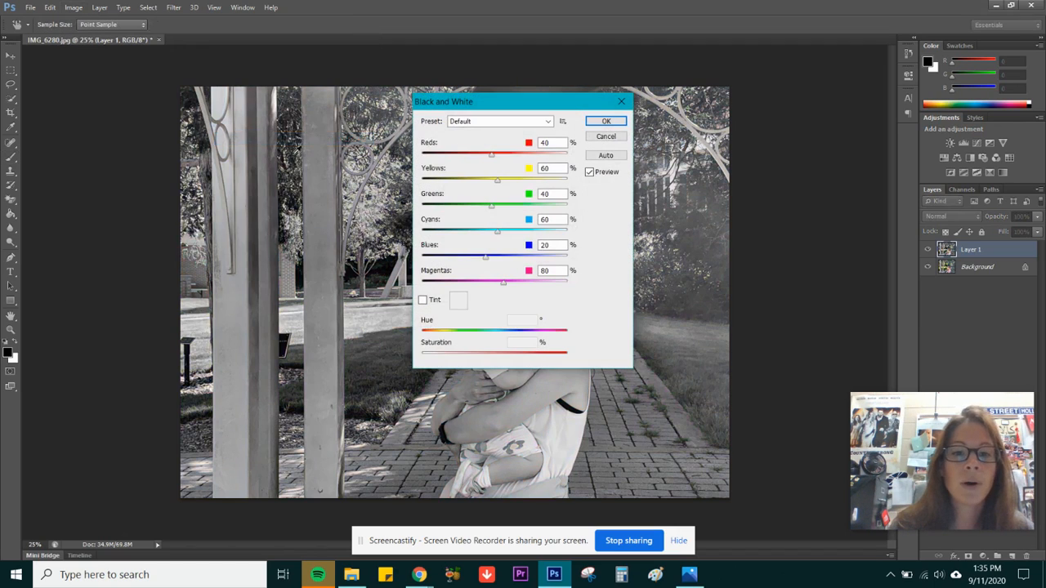
left_click(605, 121)
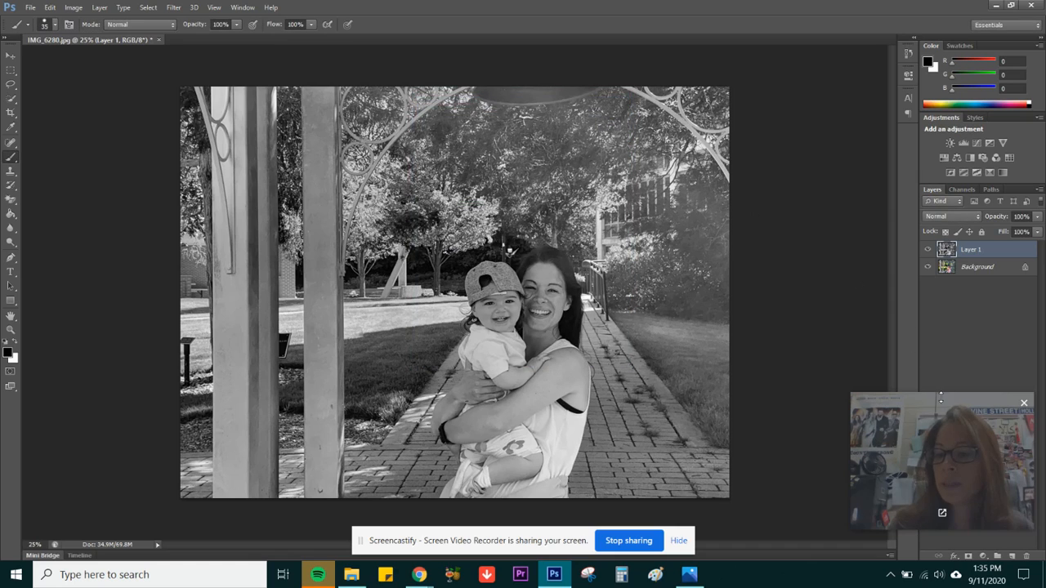
Add a white layer mask to the black-and-white Layer 1
left_click_drag(943, 410, 927, 304)
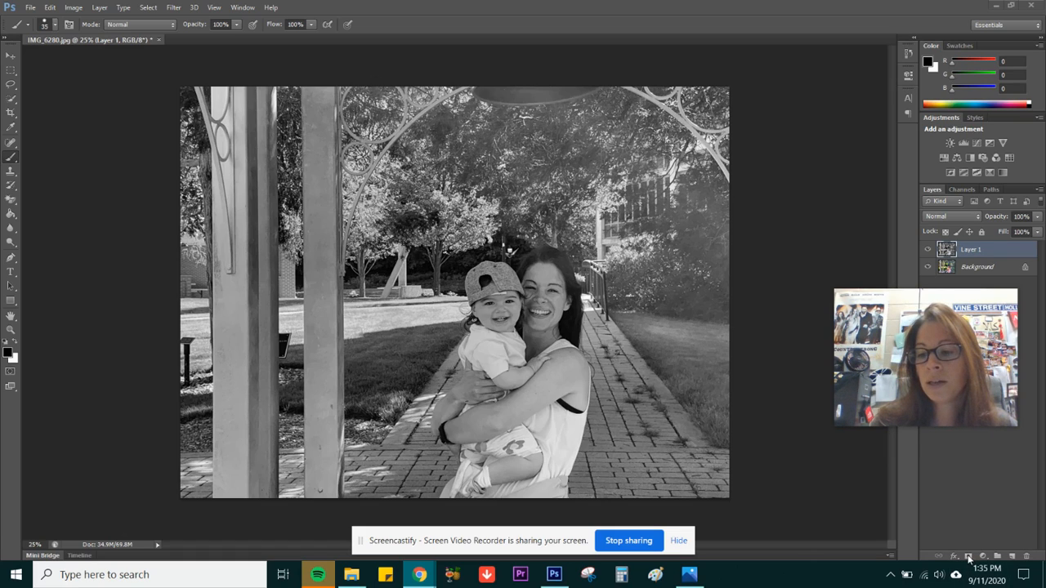
left_click(963, 512)
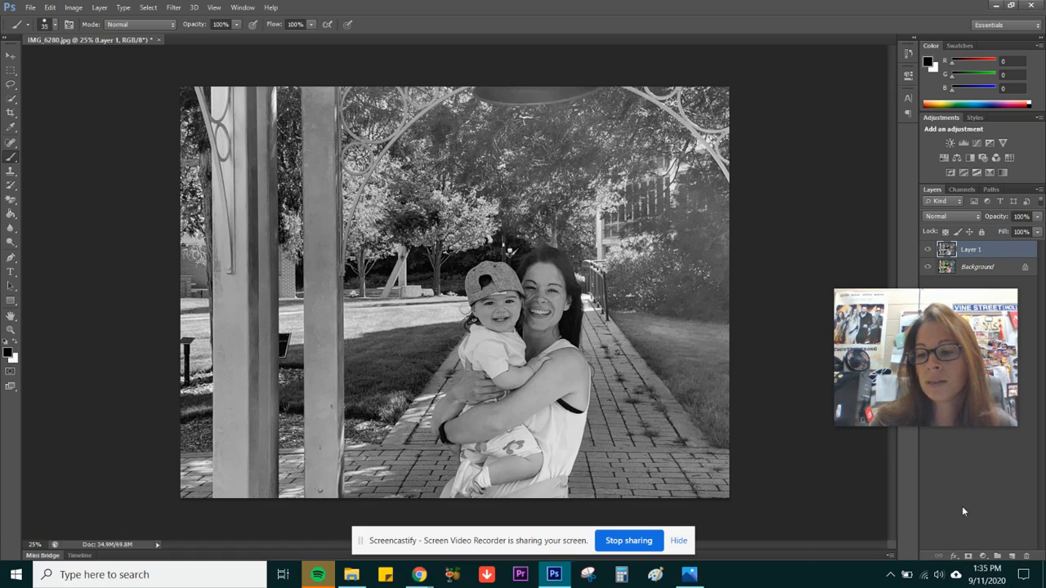
left_click(969, 556)
mouse_move(942, 319)
left_click_drag(942, 319, 952, 367)
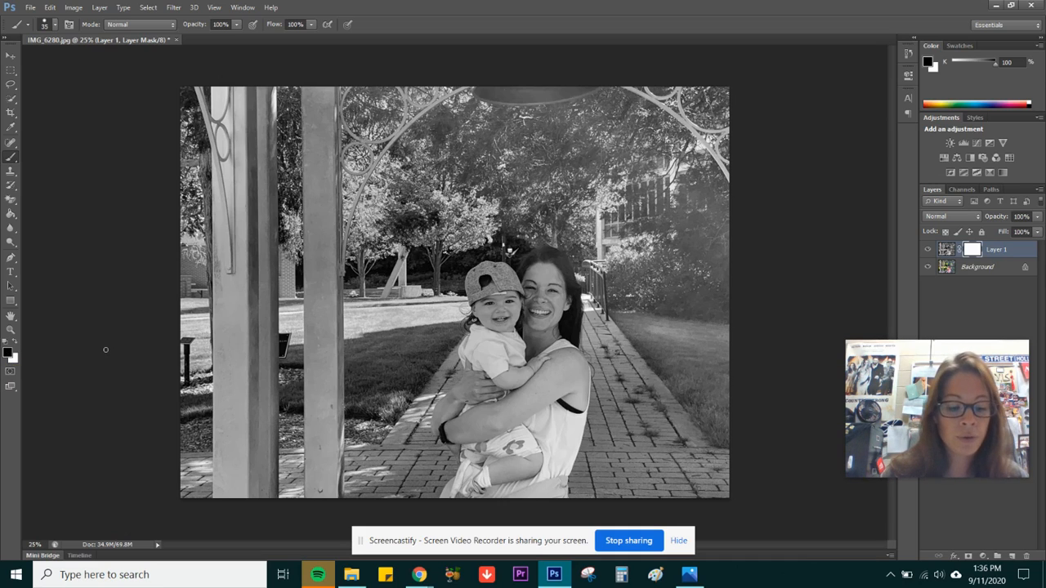
Set the foreground colour to black and brush on the layer mask to reveal colour in a patch of grass behind the child
key("x")
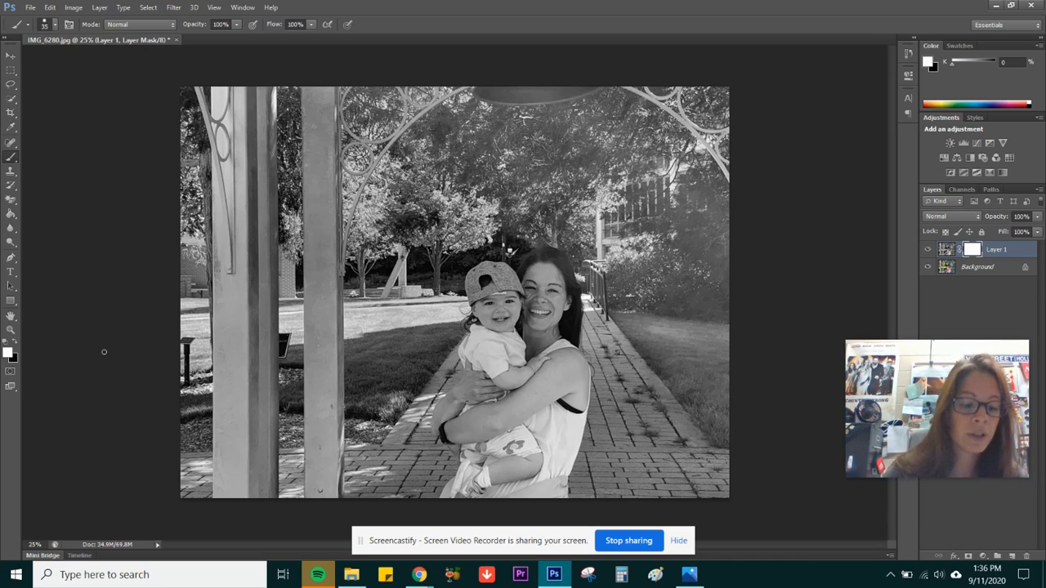
key("x")
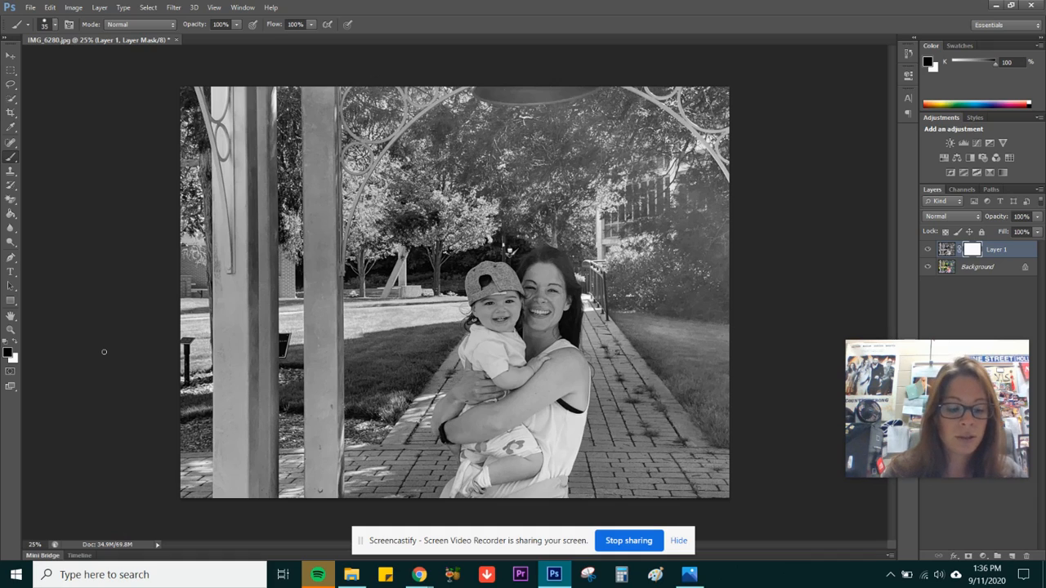
key("x")
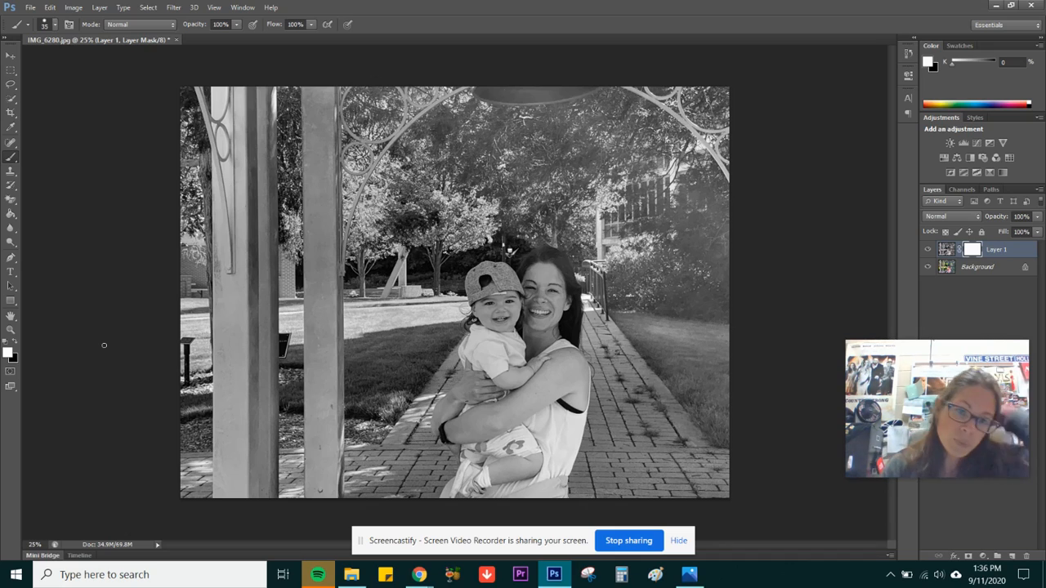
key("x")
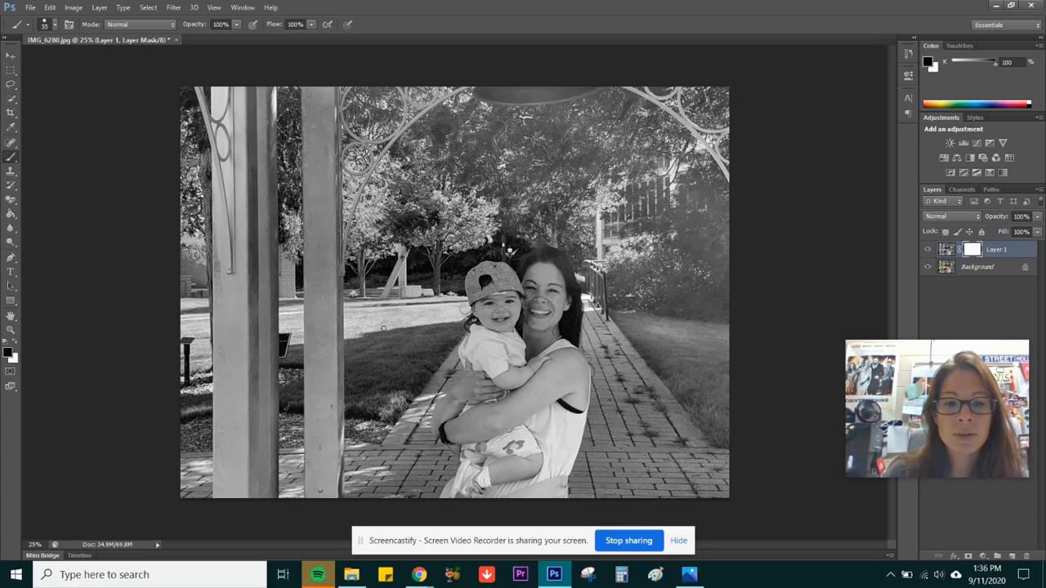
mouse_move(383, 328)
left_mouse_down()
mouse_move(425, 311)
mouse_move(372, 332)
mouse_move(427, 313)
mouse_move(368, 334)
mouse_move(402, 330)
left_mouse_up()
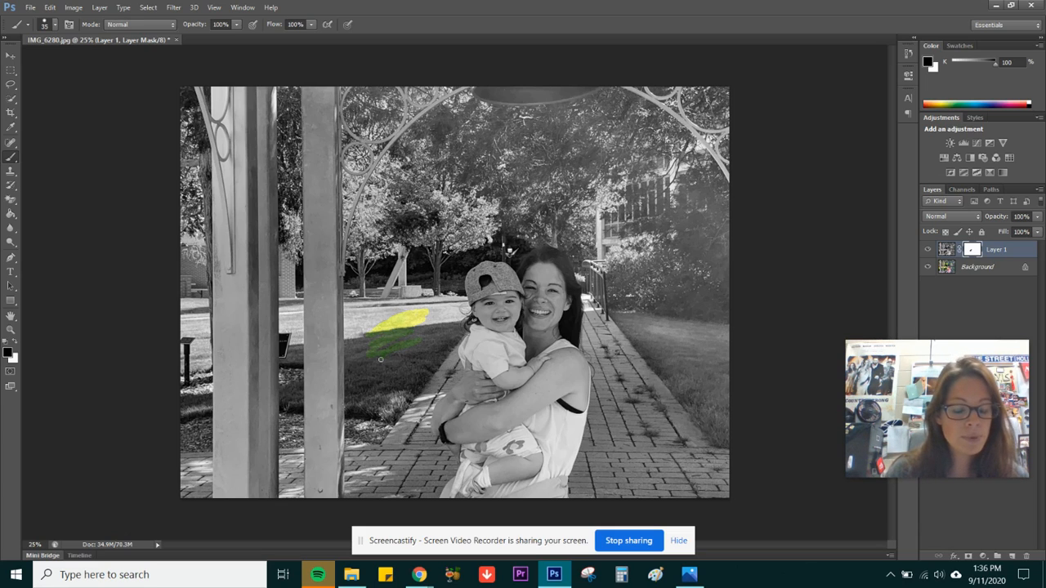
Enlarge the brush to 100 px and paint white on the mask to turn the coloured grass patch back to black and white
key("x")
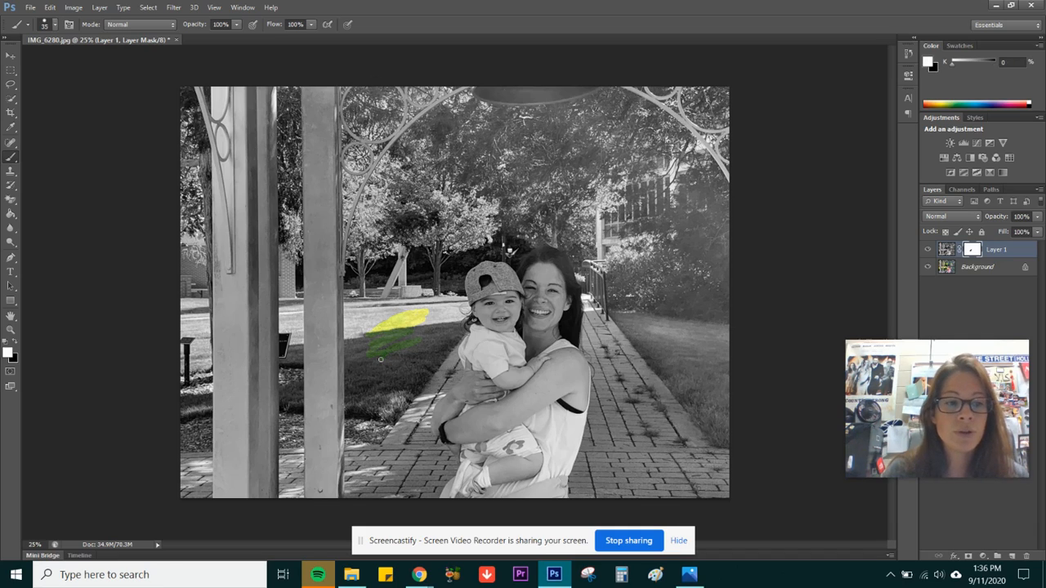
key("bracketright")
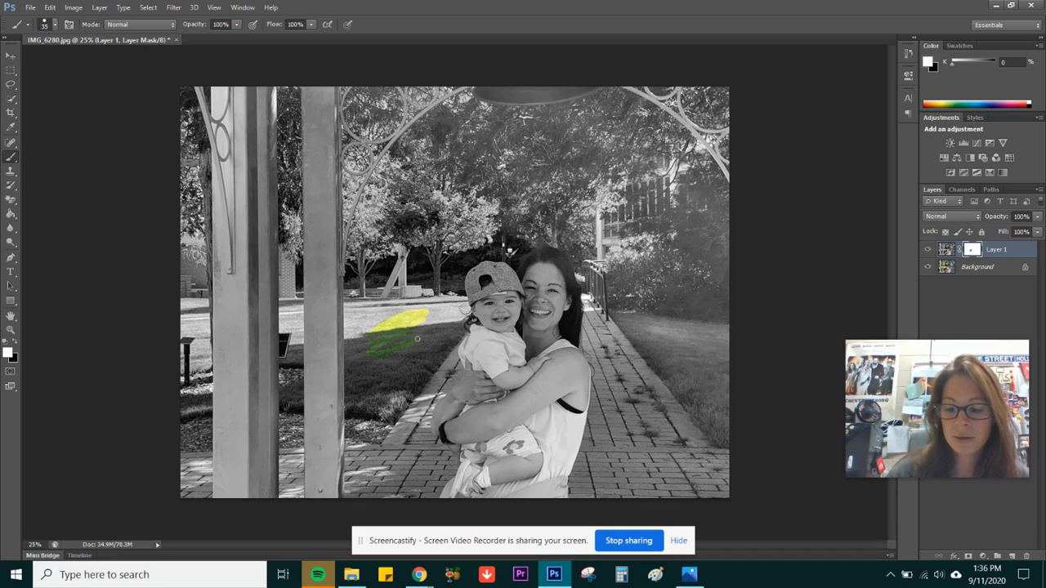
key("bracketright")
key("bracketright")
key("bracketright")
key("bracketright")
key("bracketright")
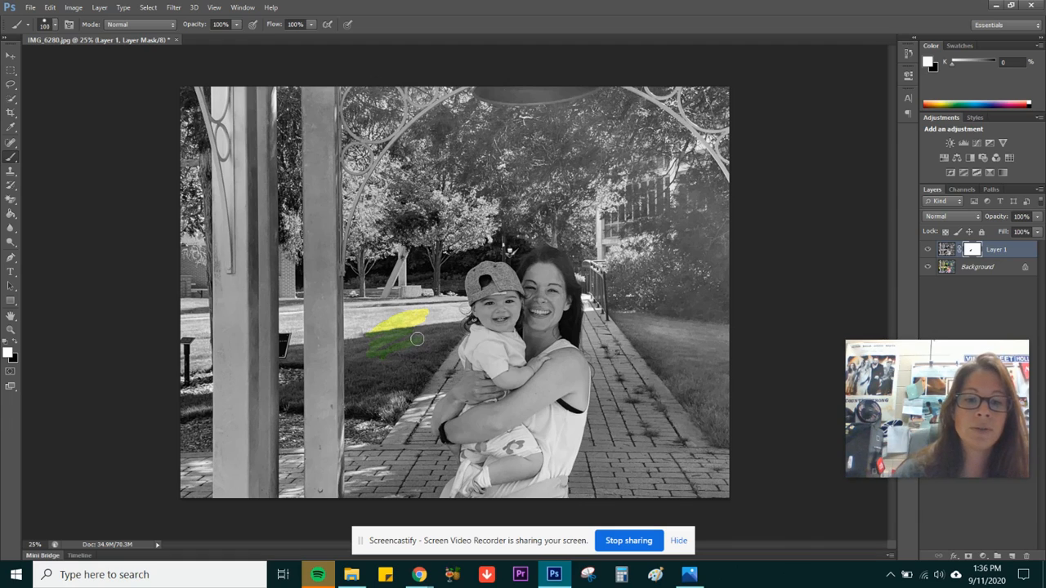
mouse_move(415, 344)
left_mouse_down()
mouse_move(376, 360)
mouse_move(368, 331)
mouse_move(426, 308)
mouse_move(370, 342)
mouse_move(421, 323)
left_mouse_up()
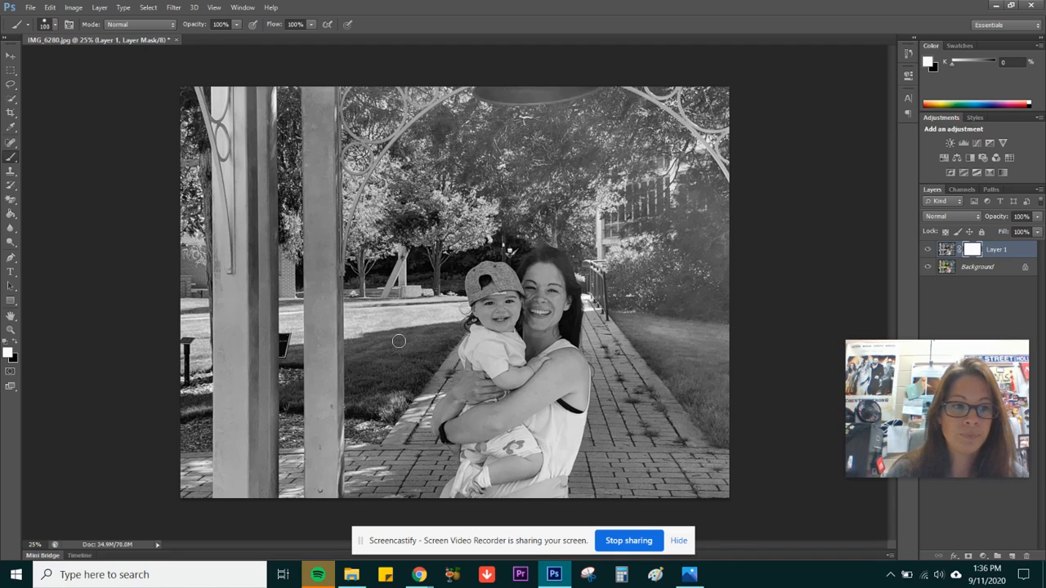
Quick-select the child's cap, face, shirt and arm, and paint the mask black inside the selection to reveal their colour
key("x")
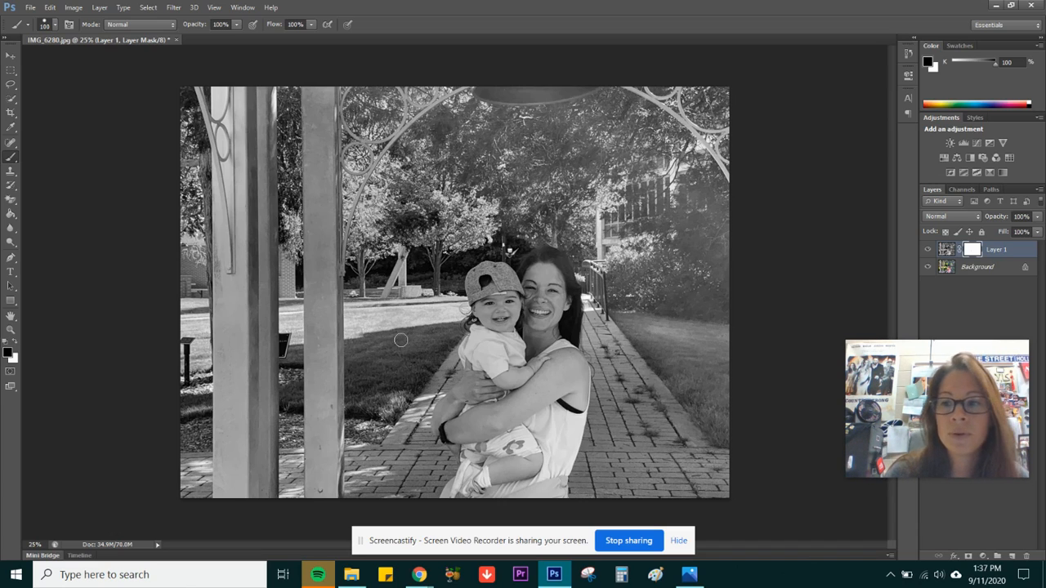
left_click(11, 99)
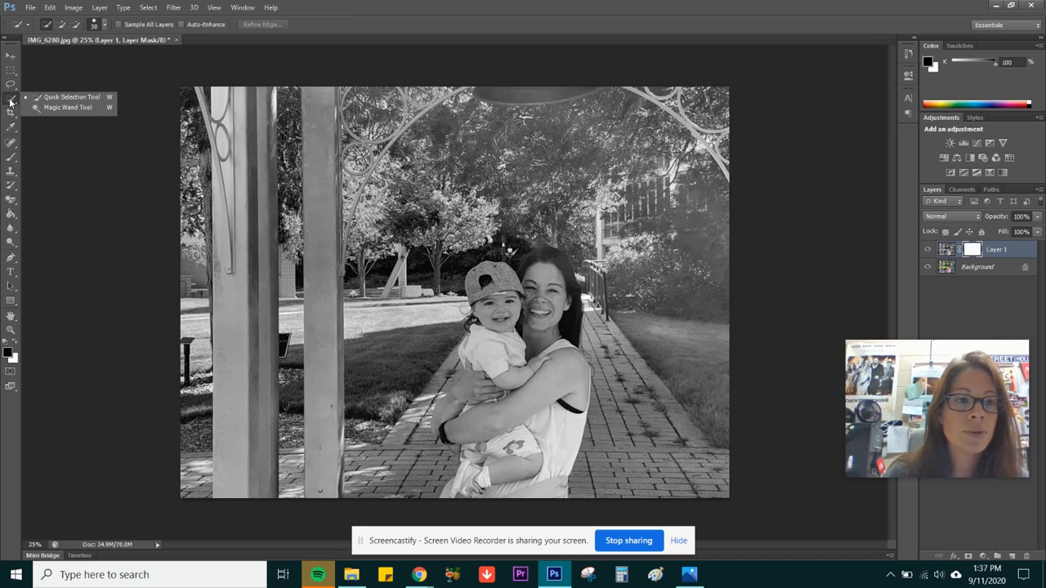
left_click(49, 99)
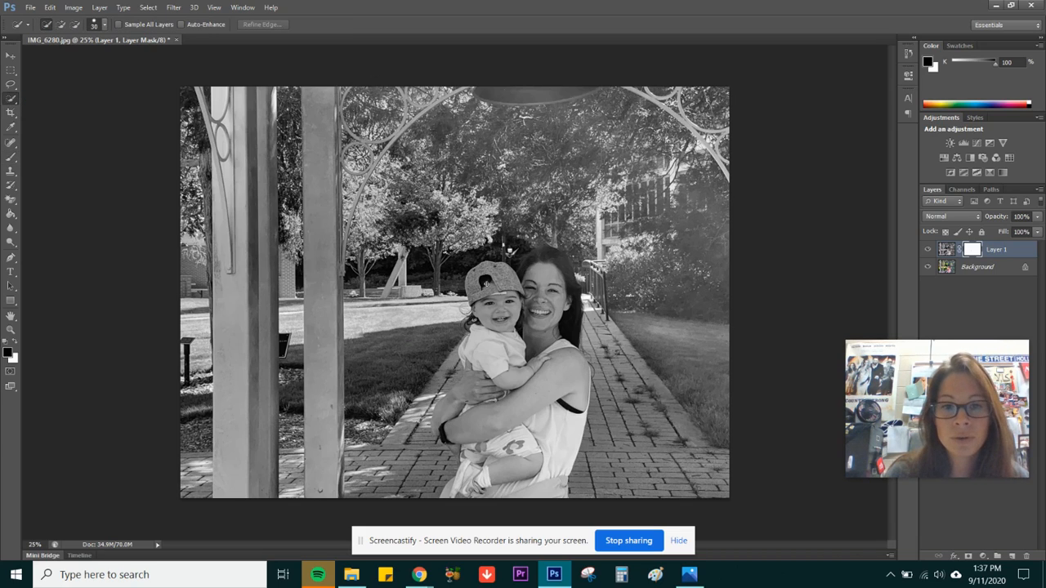
mouse_move(480, 267)
left_mouse_down()
mouse_move(505, 369)
mouse_move(537, 364)
left_mouse_up()
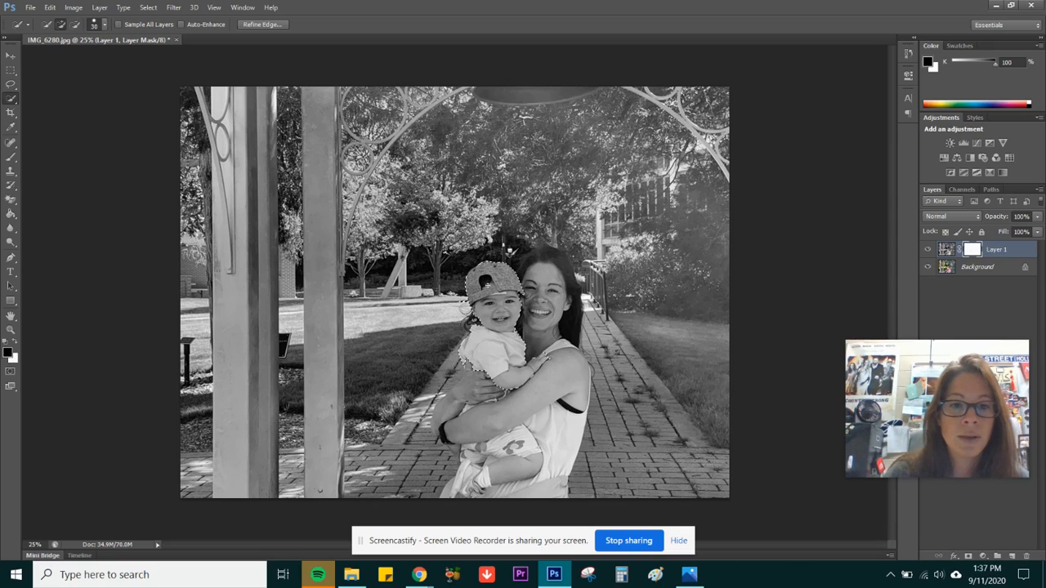
left_click(10, 158)
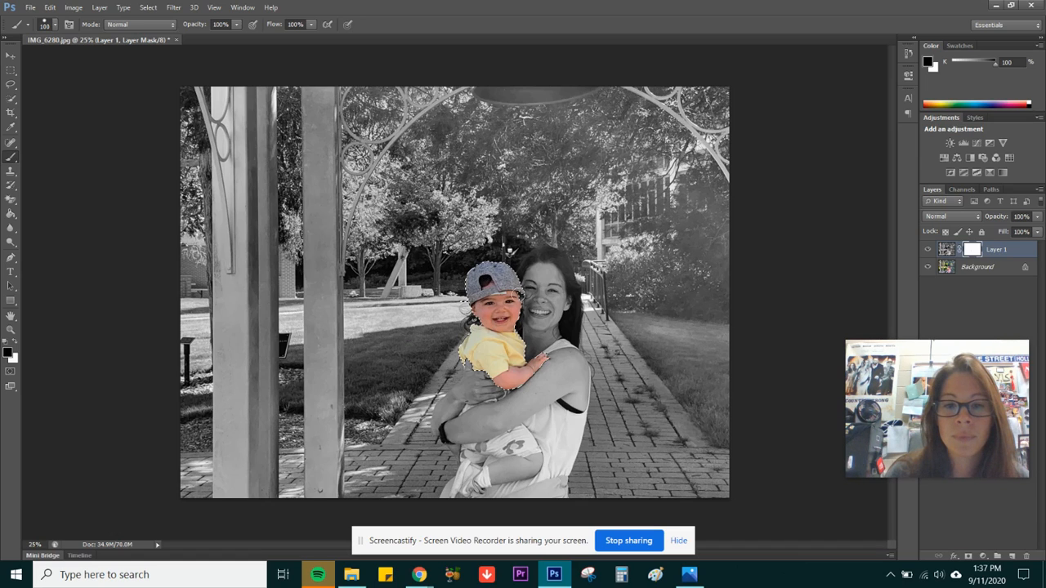
left_click_drag(528, 362, 494, 347)
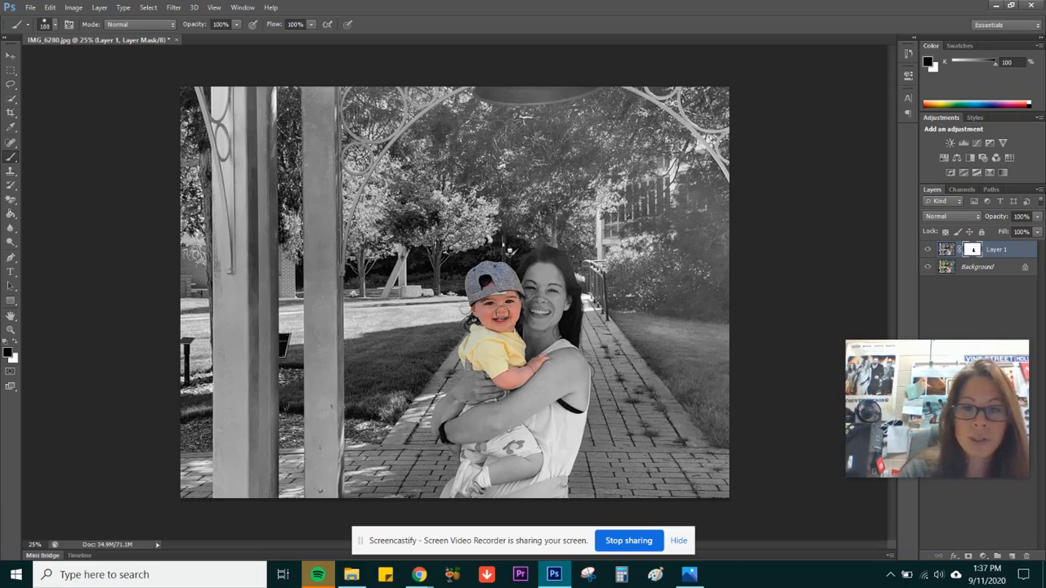
Refine the layer mask with a smaller brush to reveal the colour of the child's shorts, legs and shoes
key("ctrl+plus")
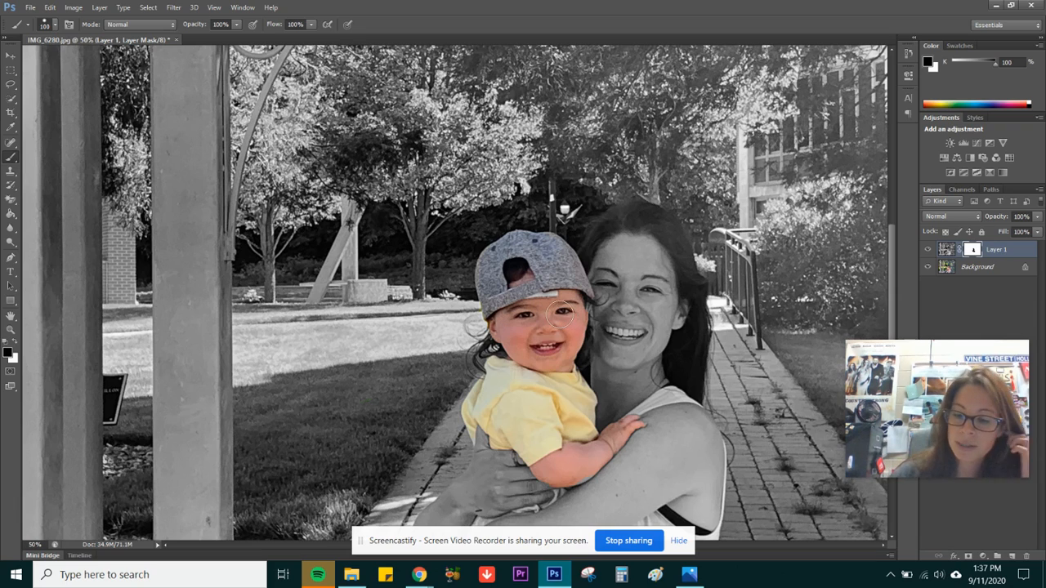
key("bracketleft")
key("bracketleft")
key("bracketleft")
key("bracketleft")
key("bracketleft")
key("bracketleft")
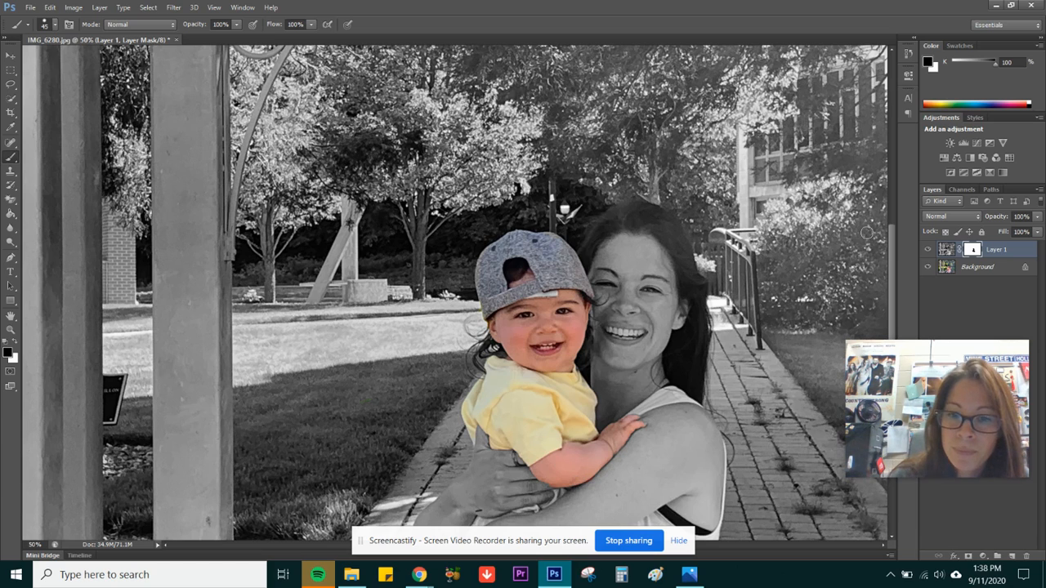
left_click_drag(893, 245, 895, 288)
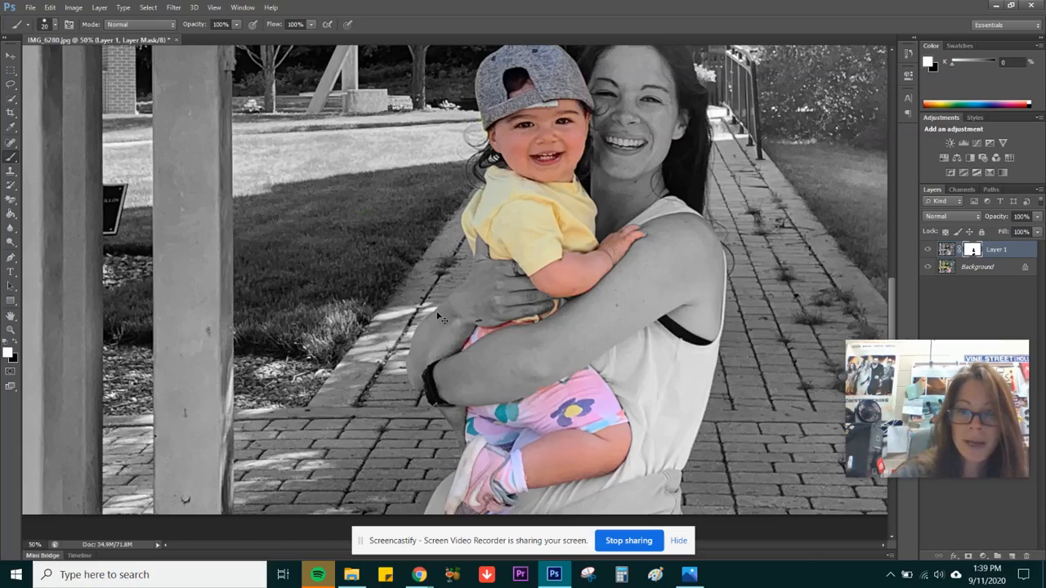
key("ctrl+0")
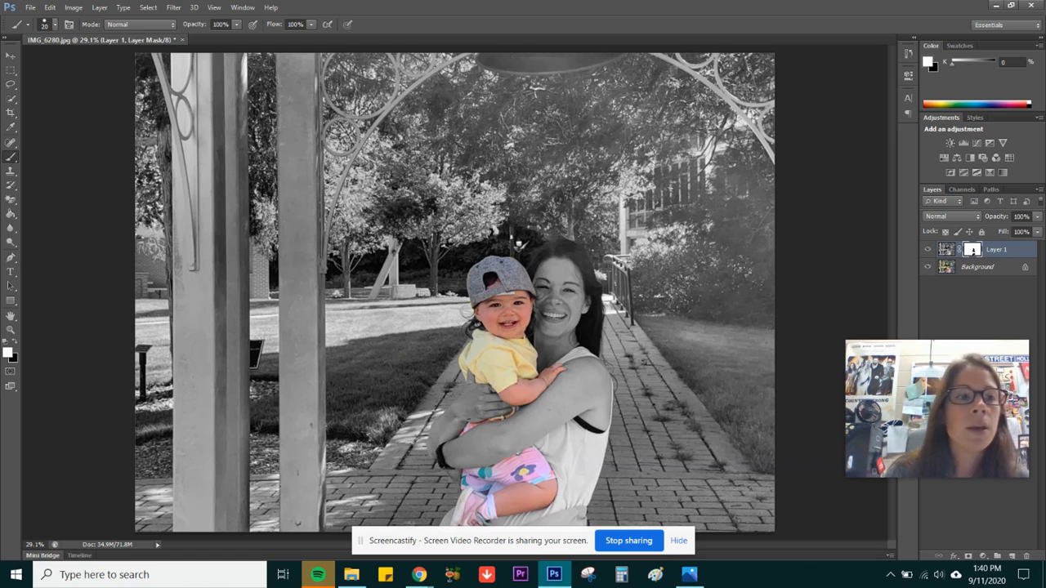
Start saving the photo as a separate file in the People folder, with JPEG as the format
left_click(29, 7)
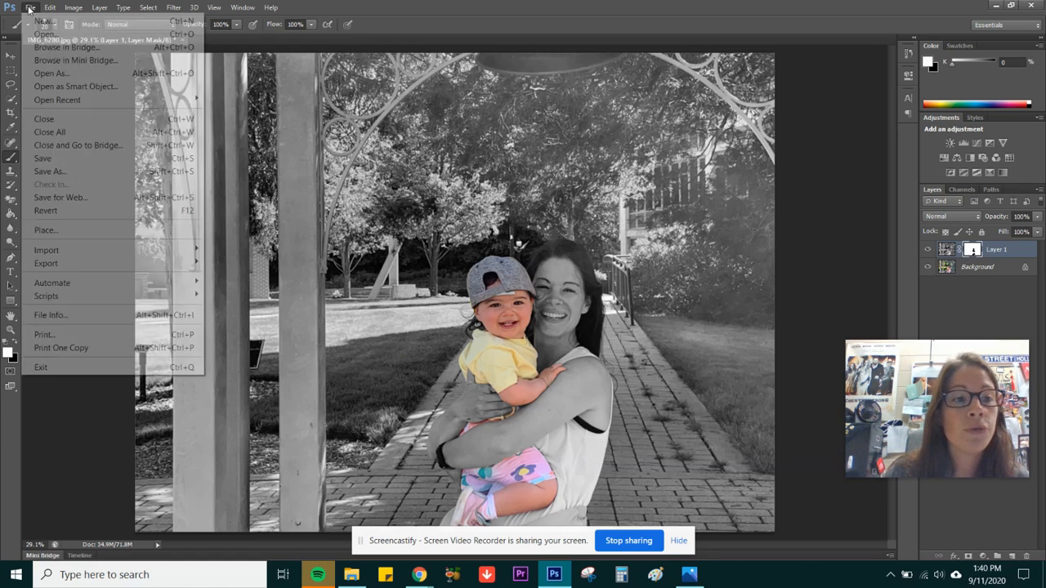
left_click(63, 172)
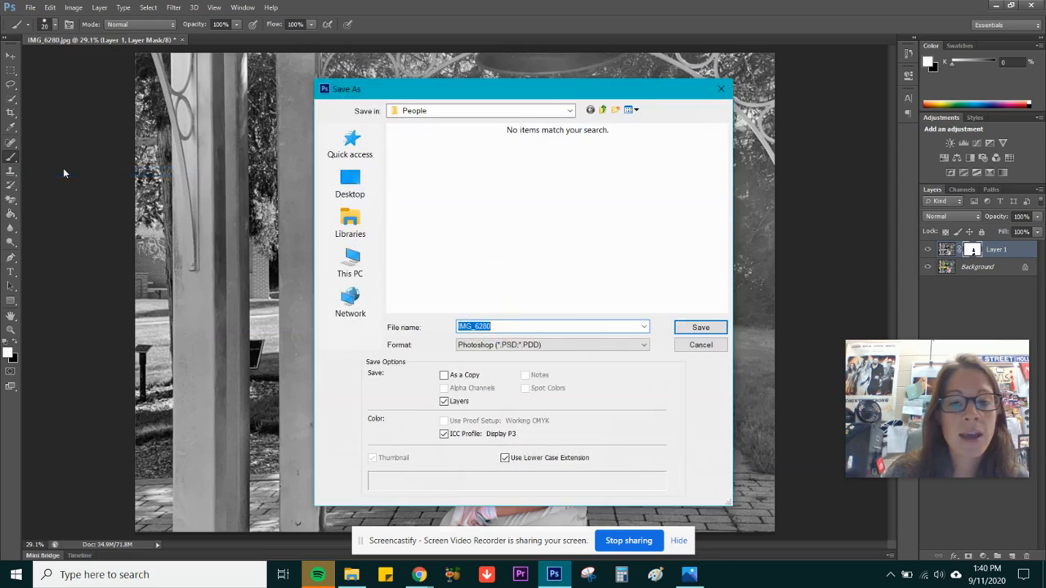
left_click(503, 345)
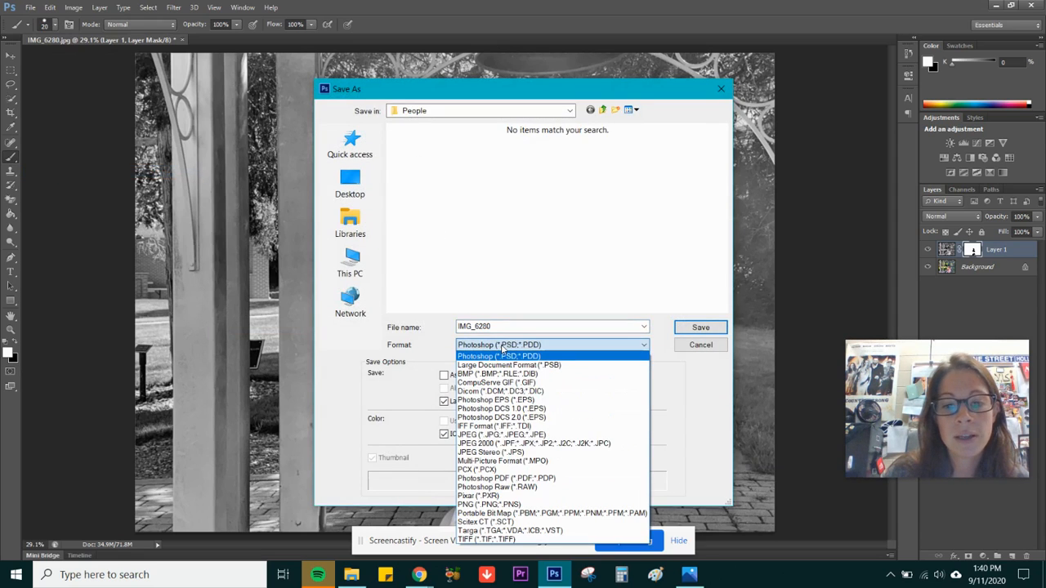
left_click(485, 436)
Name the file "Color Splash 1 -" followed by the author's full name, and save it with the default JPEG options
left_click(484, 325)
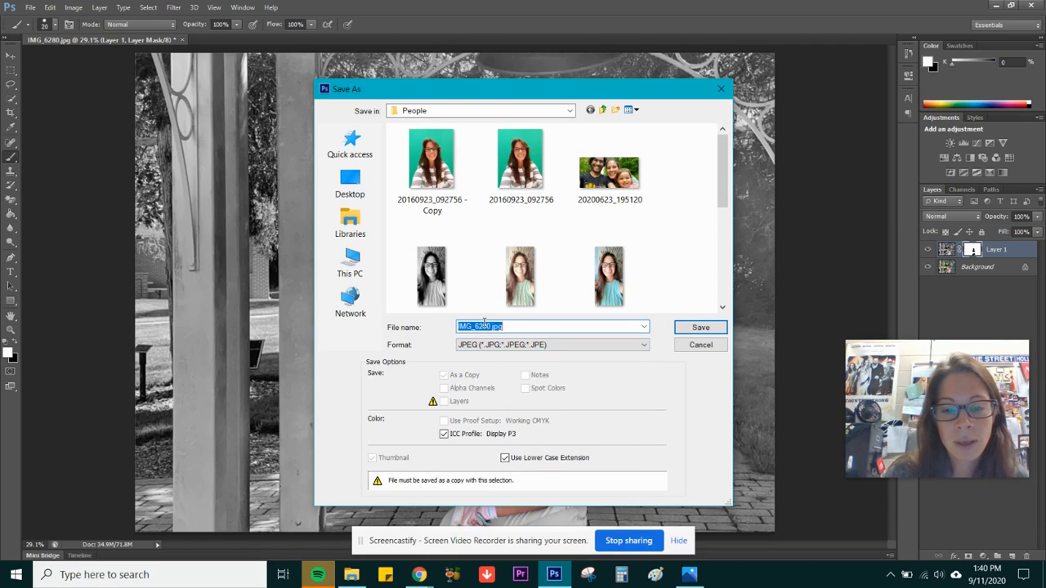
type("Colors")
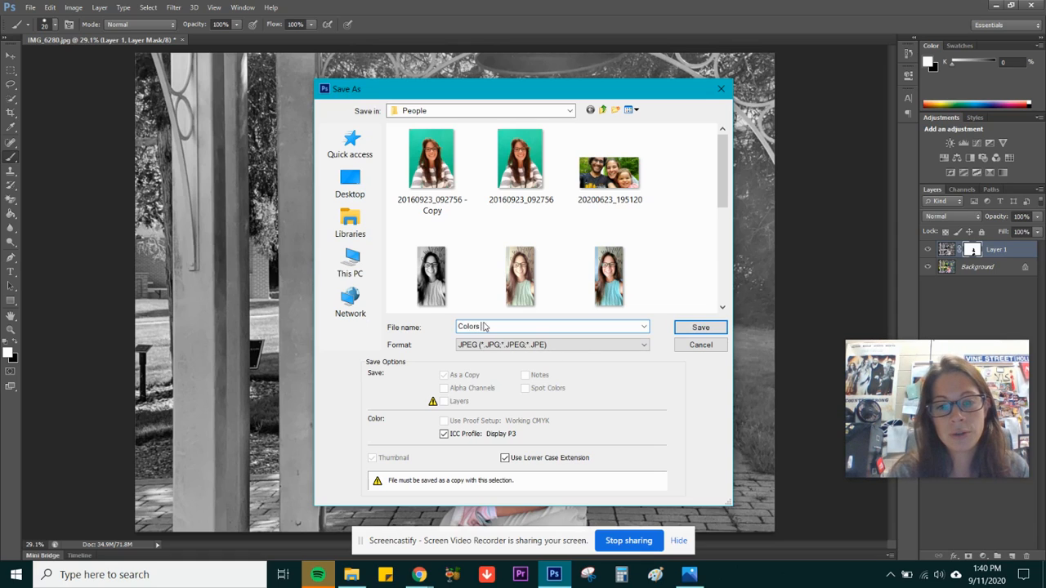
key("BackSpace")
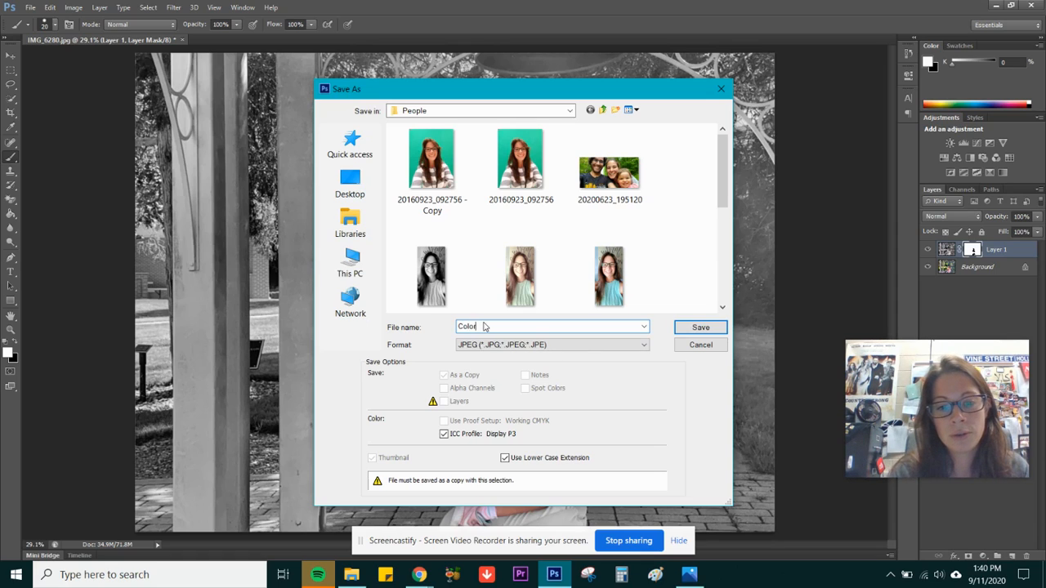
type("Splash")
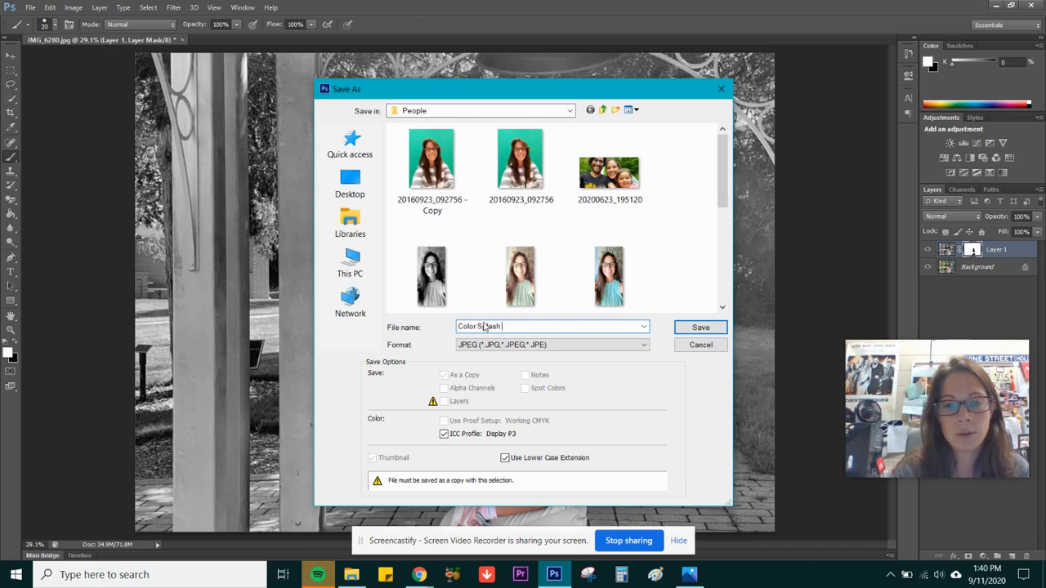
type(" 1 -")
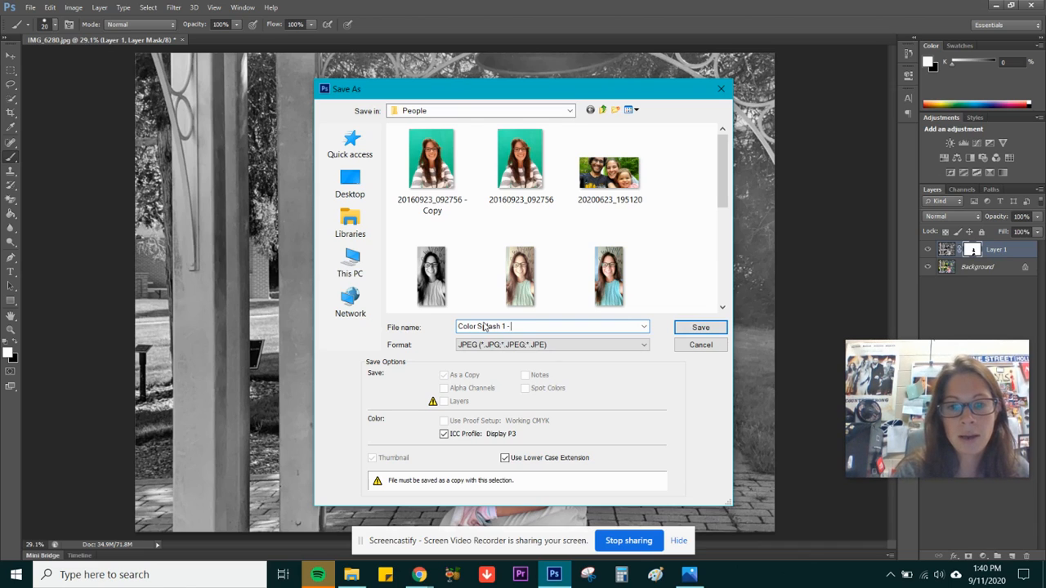
type(" Carla Cipro")
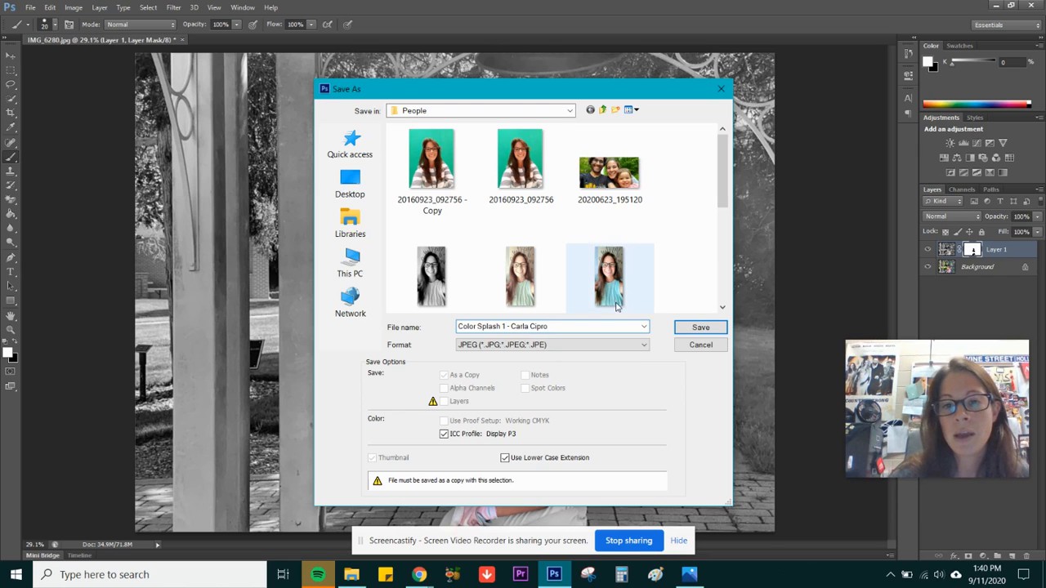
left_click(701, 327)
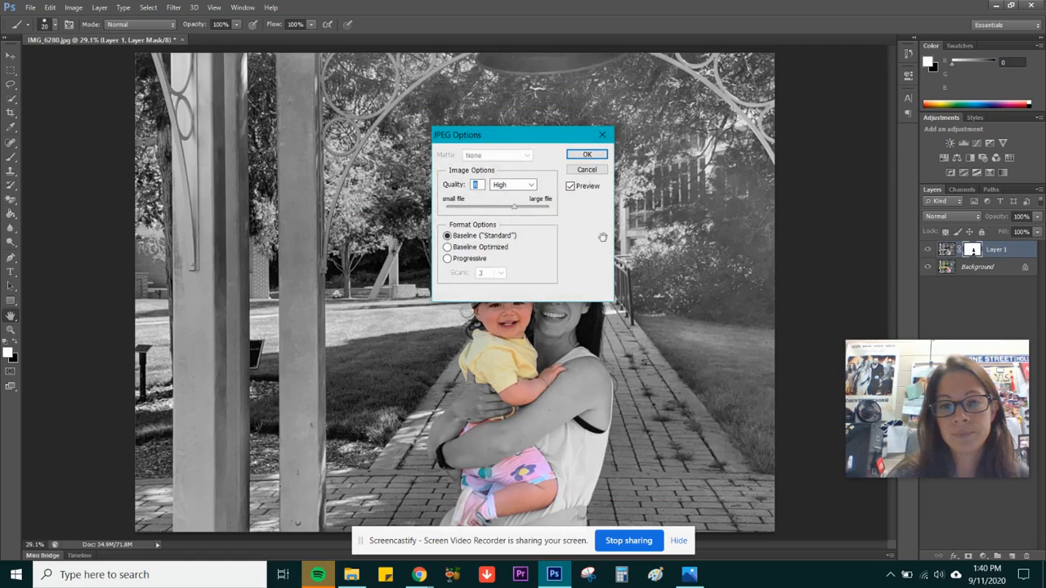
left_click(588, 157)
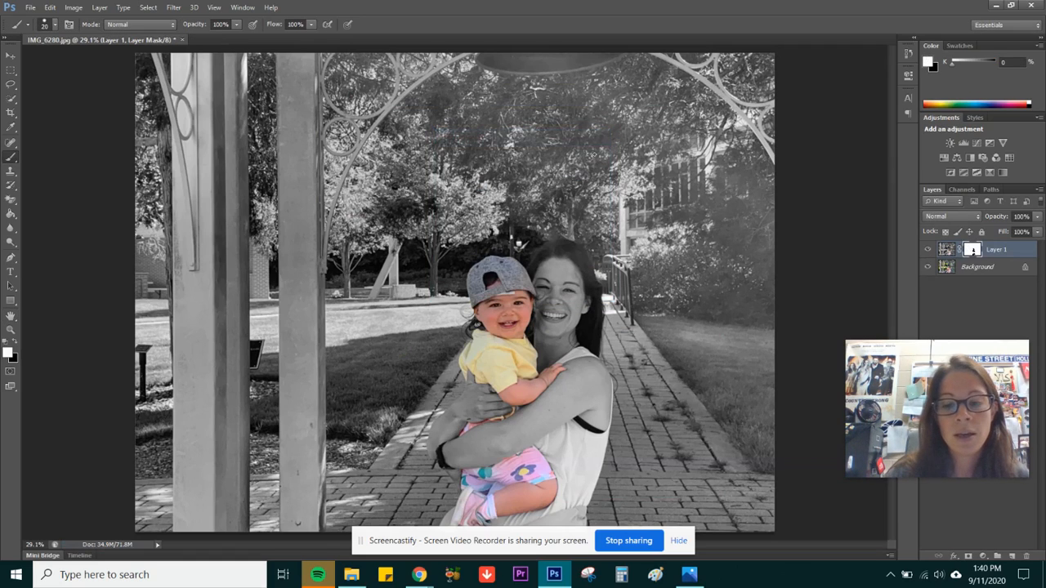